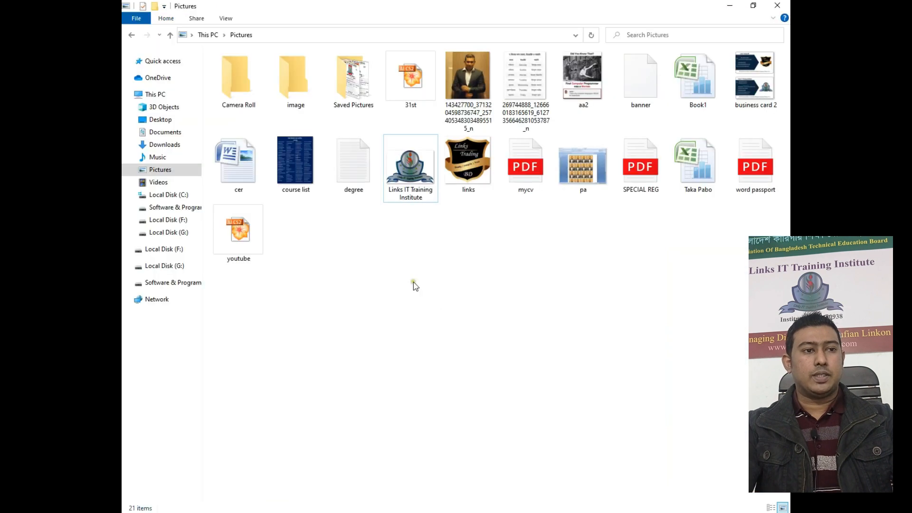
Right-click an empty area of the Pictures folder in File Explorer.
right_click(406, 267)
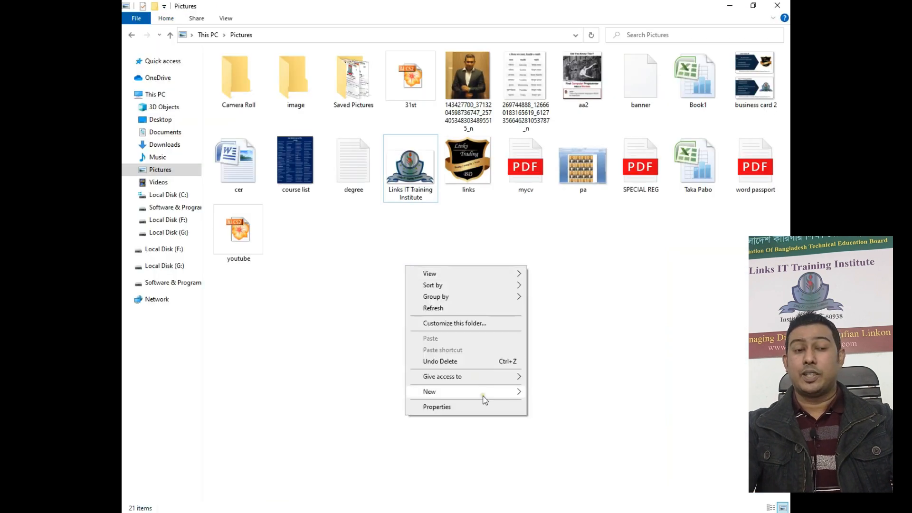
Create a new Excel worksheet named 'Links IT Students Info' in Pictures and open it.
mouse_move(485, 394)
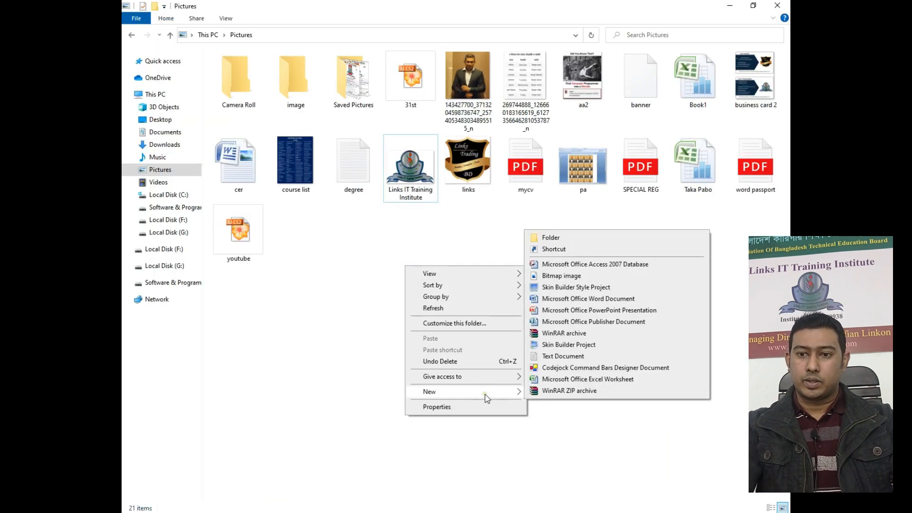
left_click(561, 380)
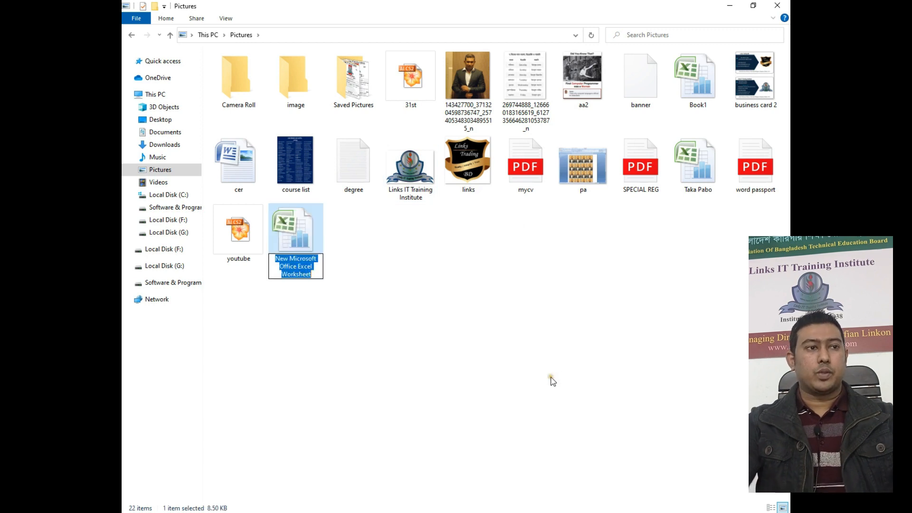
type("L")
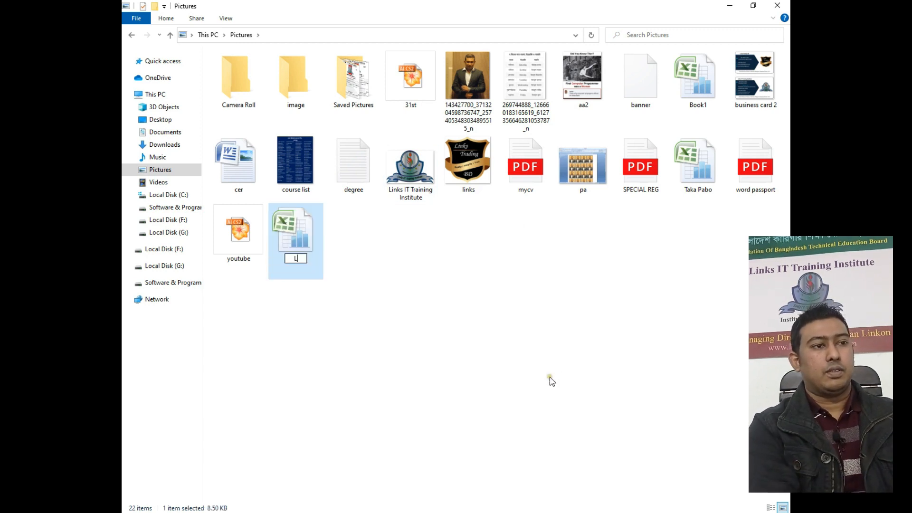
type("inks IT Stude")
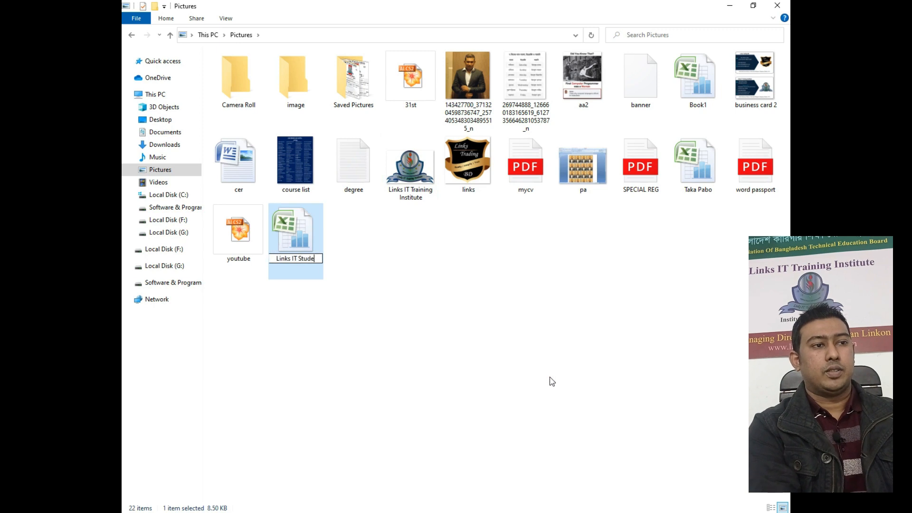
type("nts Info")
key("Return")
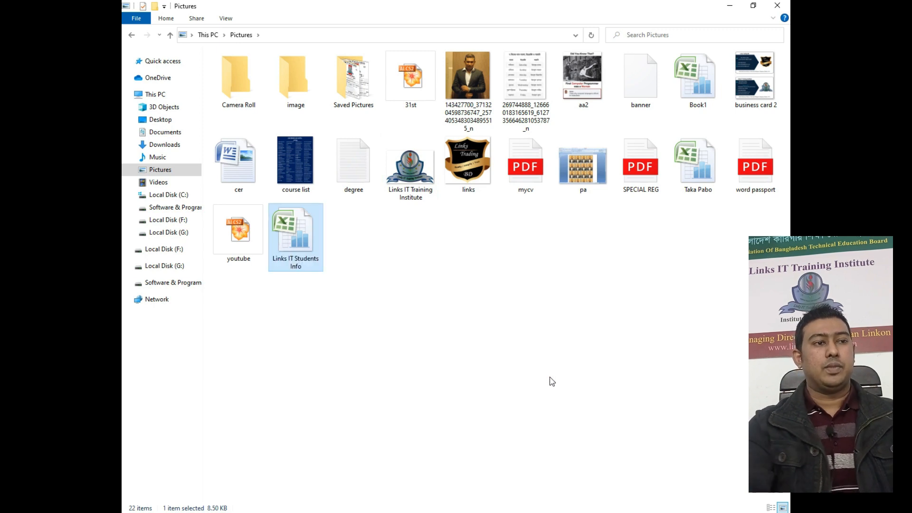
key("Return")
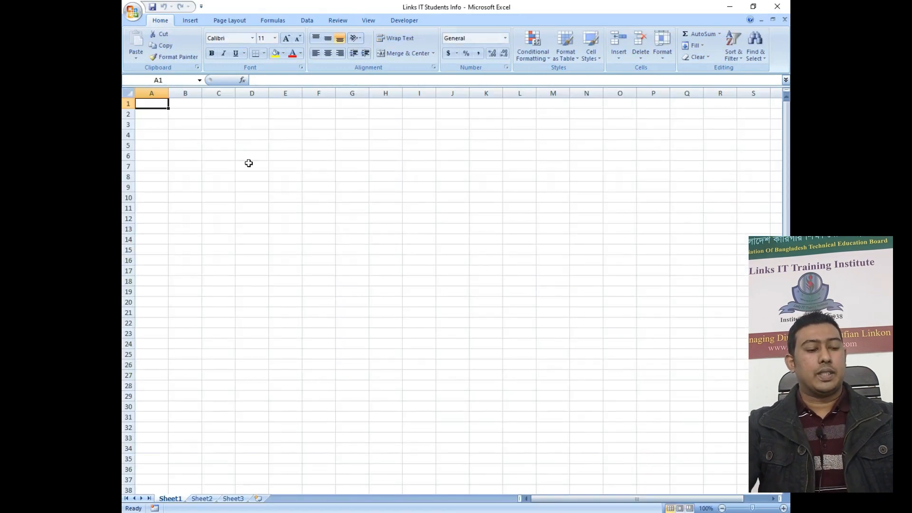
Enter the headers Reg. No., Name, Course Name, Start Date and End Date across A1–E1.
type("Reg. No.")
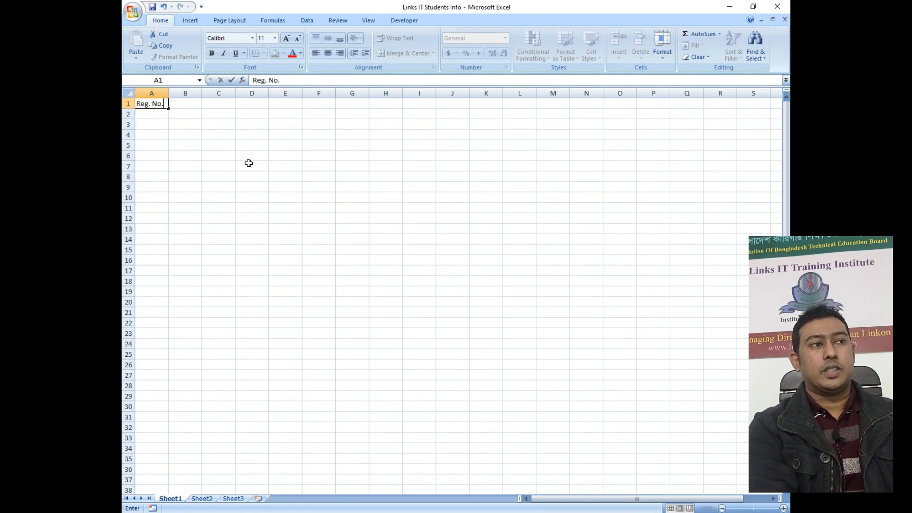
key("Tab")
type("N")
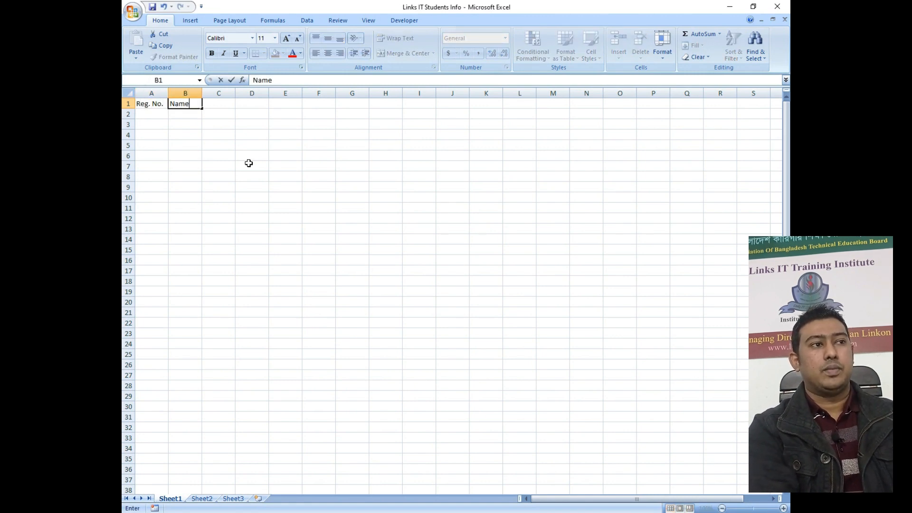
key("Tab")
type("Course Name")
key("Tab")
type("S")
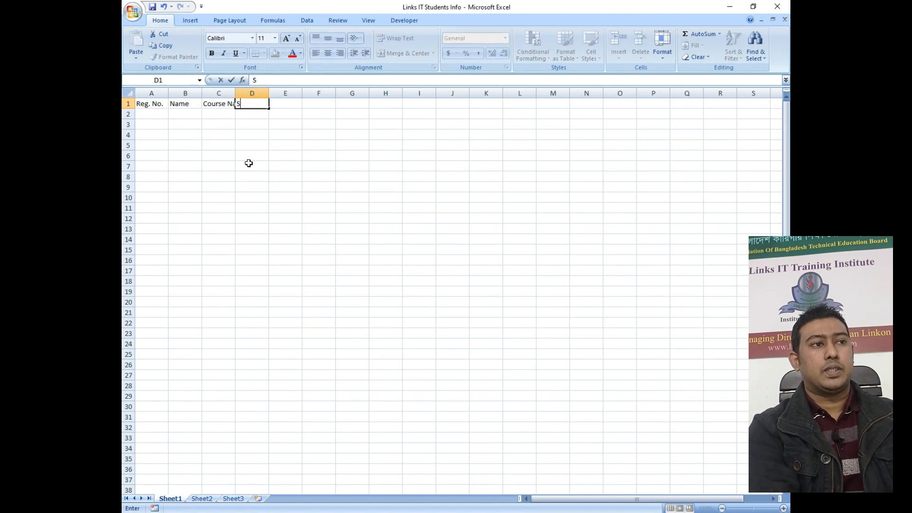
type("tart Date")
key("Tab")
type("q")
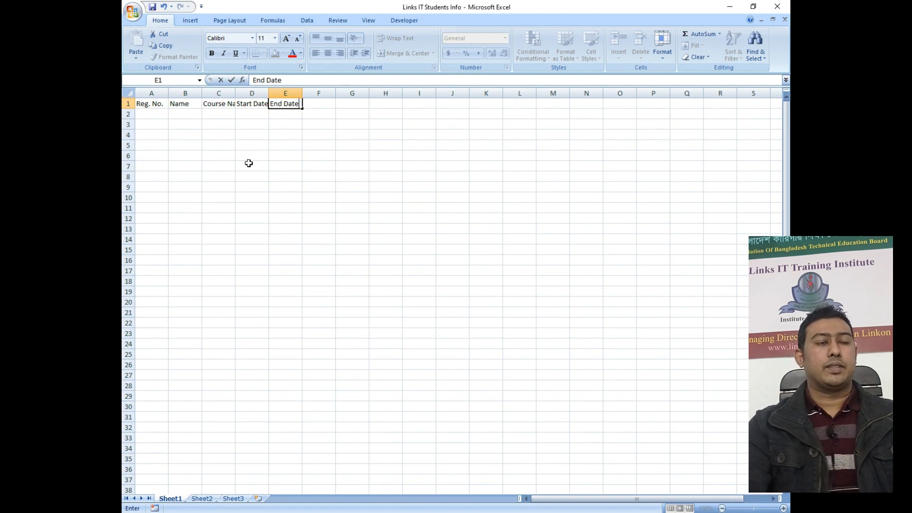
type("nd Date")
key("Return")
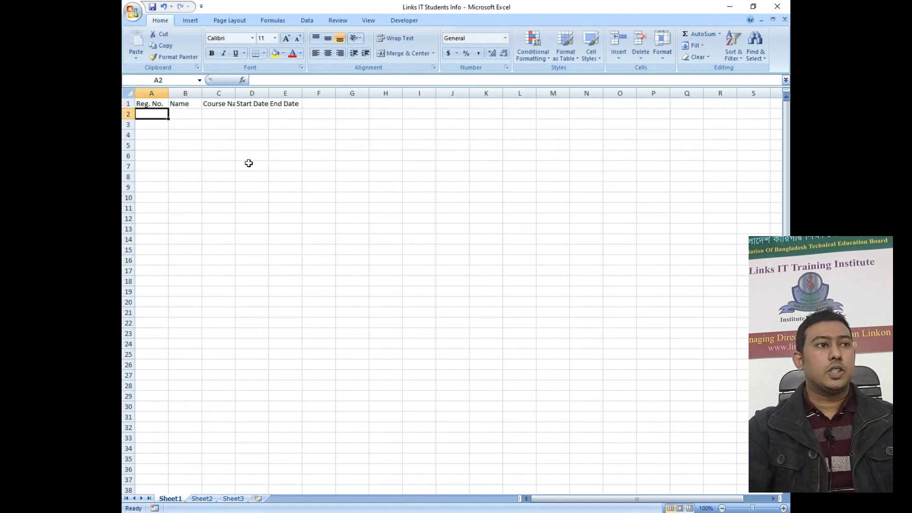
Enter the first student's registration number, name, course Graphics Design and a start date in row 2.
type("Links001")
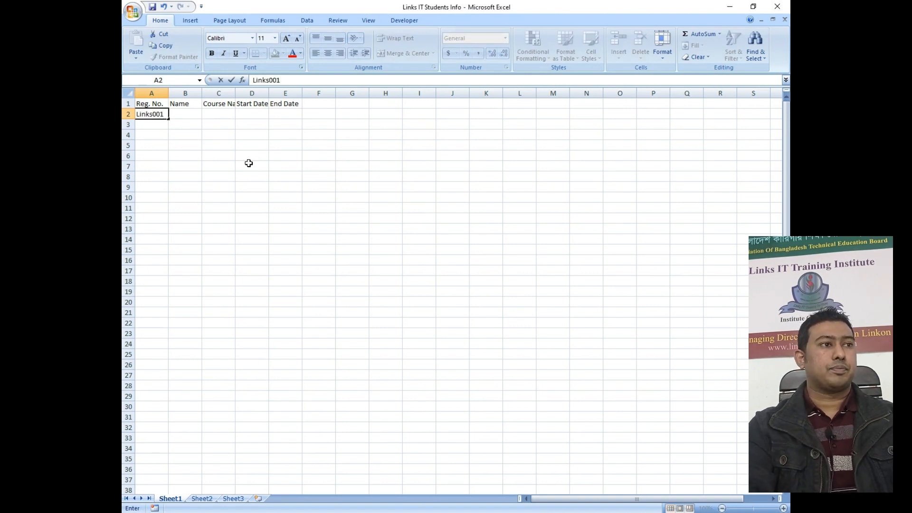
key("Tab")
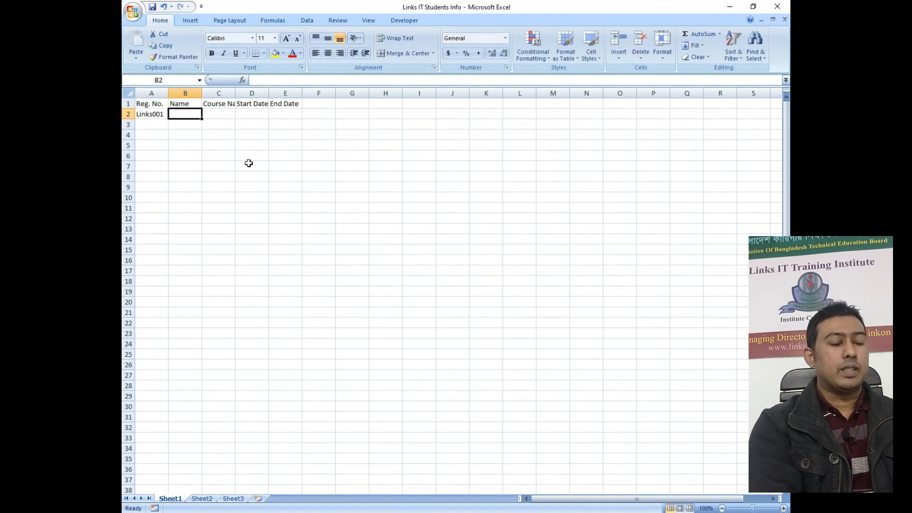
key("Tab")
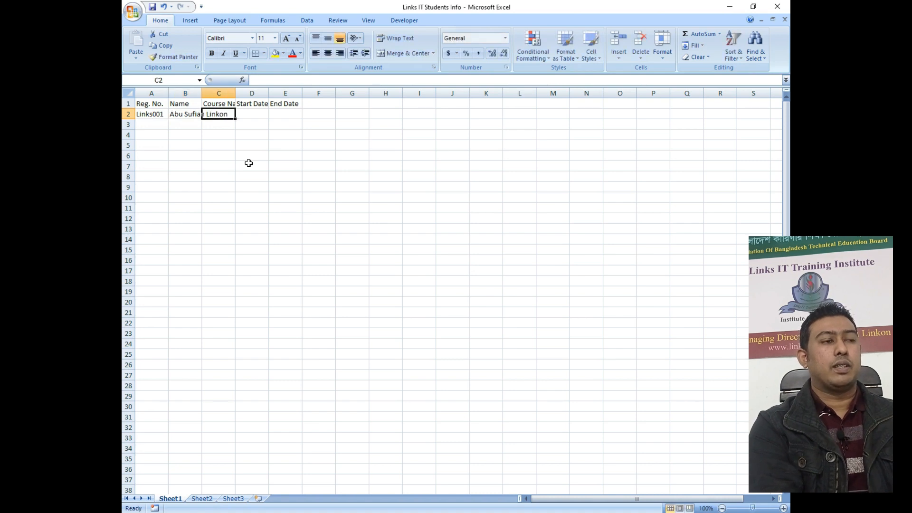
type("Graphics Design")
key("Tab")
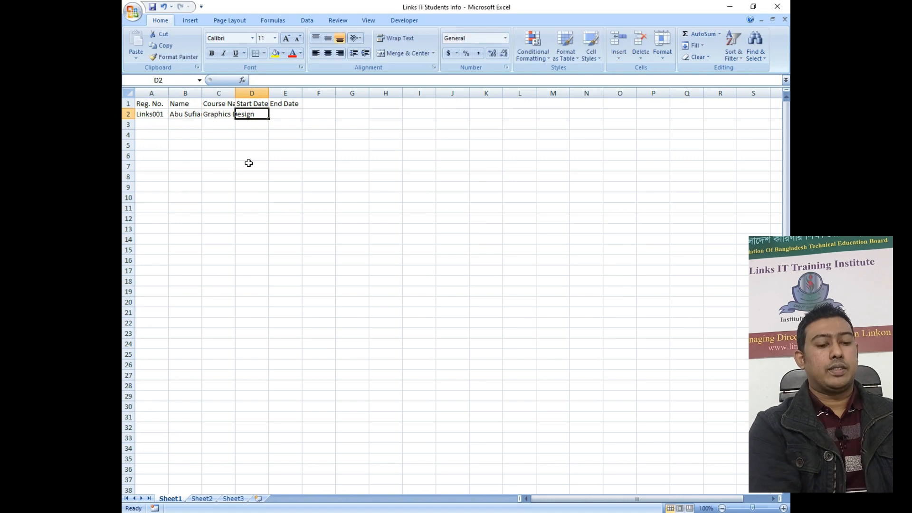
type("27-01-2022")
key("Return")
Correct the first student's start date to 20-03-21 and enter the end date 27-01-2022.
key("Up")
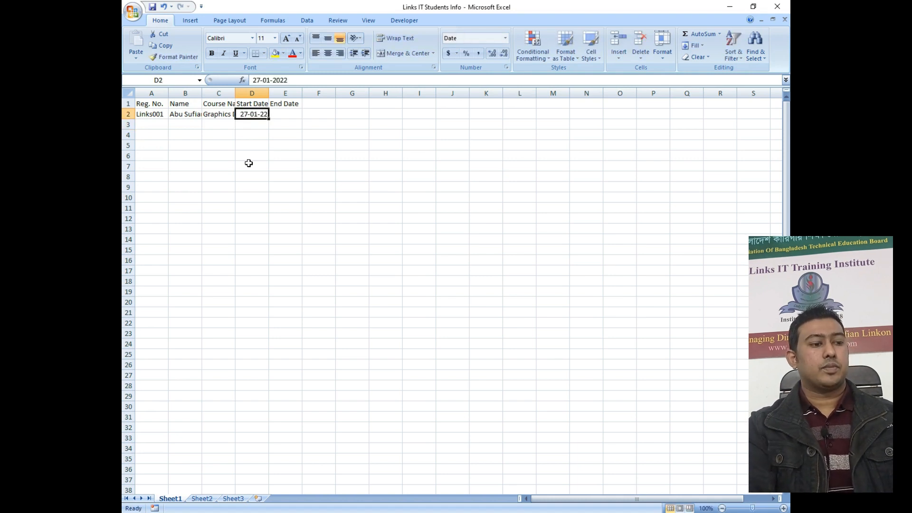
key("F2")
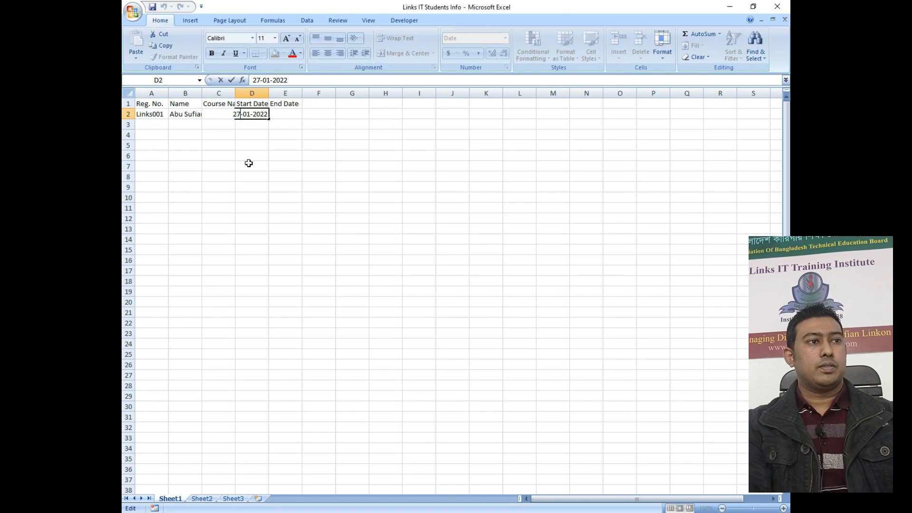
key("Left")
key("Left")
key("Left")
key("Left")
key("Left")
key("Left")
key("Left")
key("Left")
key("BackSpace")
type("0")
key("Right")
key("Right")
key("Right")
key("BackSpace")
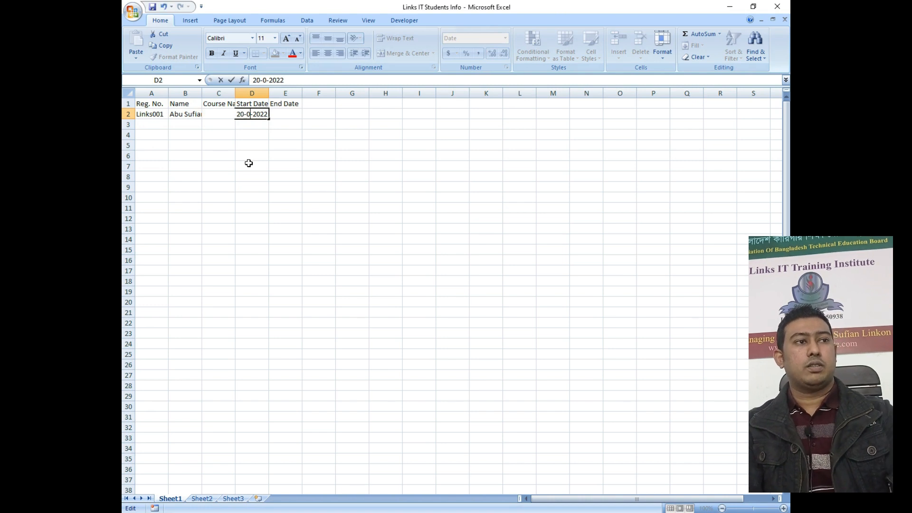
type("0")
key("Right")
key("Right")
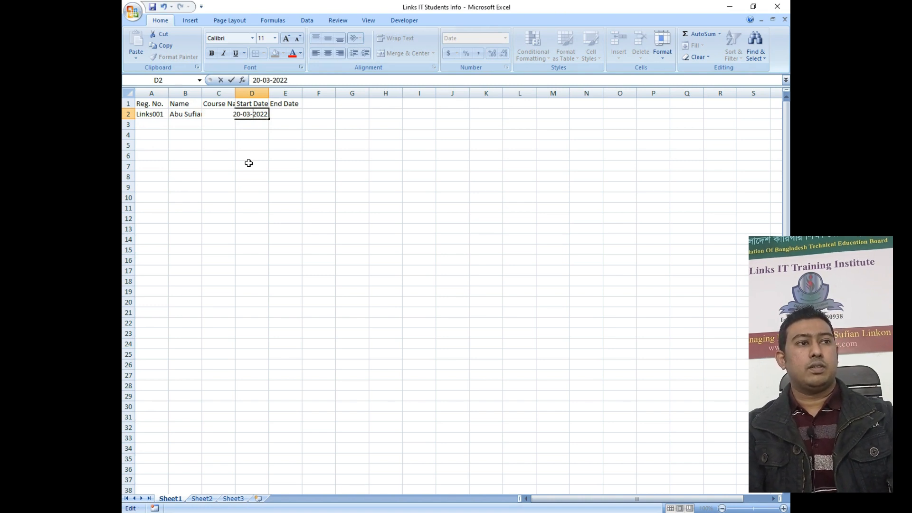
key("Tab")
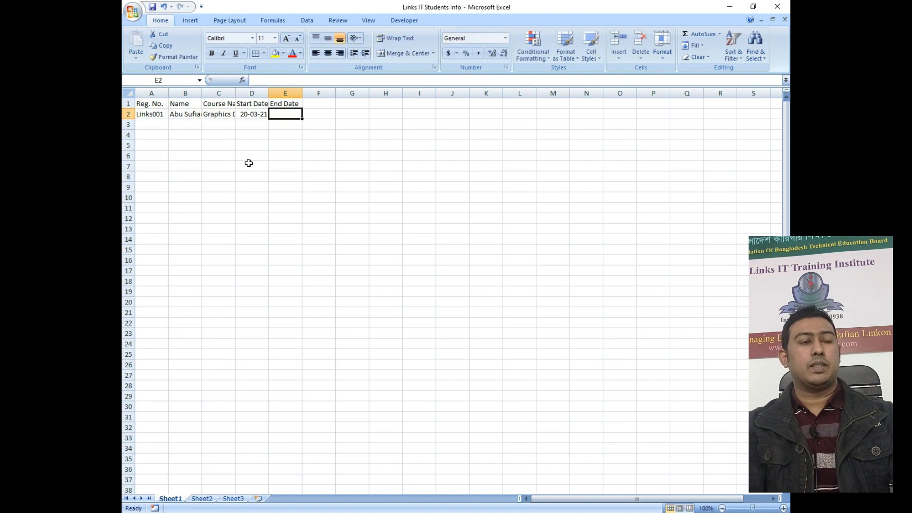
type("27-01-2022")
key("Return")
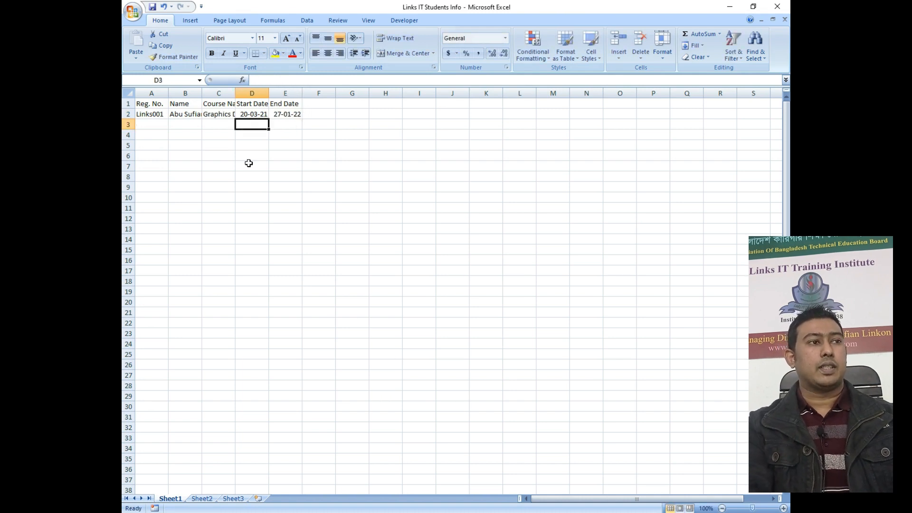
key("Left")
key("Left")
key("Left")
Enter Links003, the second student's name and the course Office Application in row 3.
type("Links00")
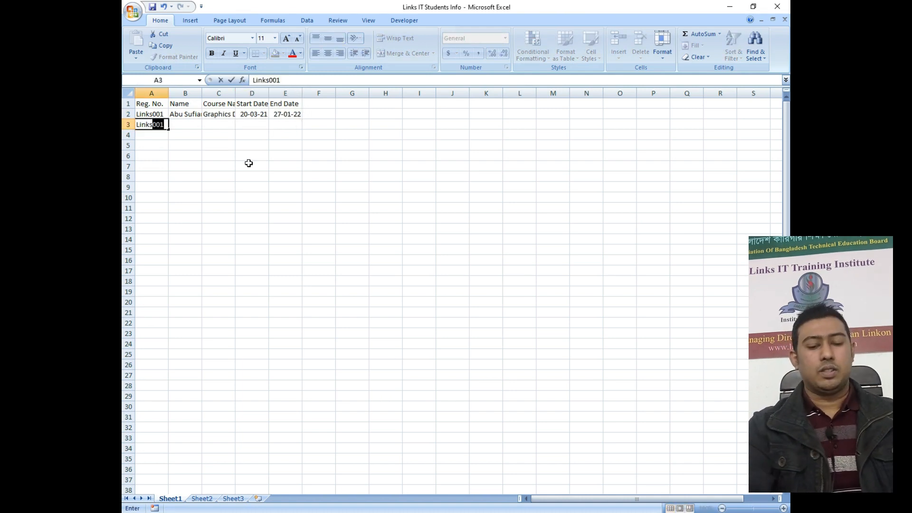
type("3")
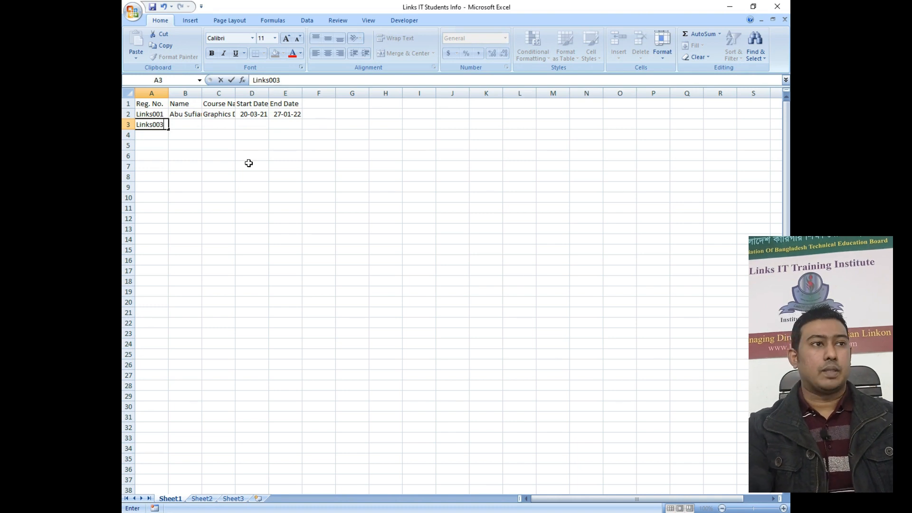
key("Tab")
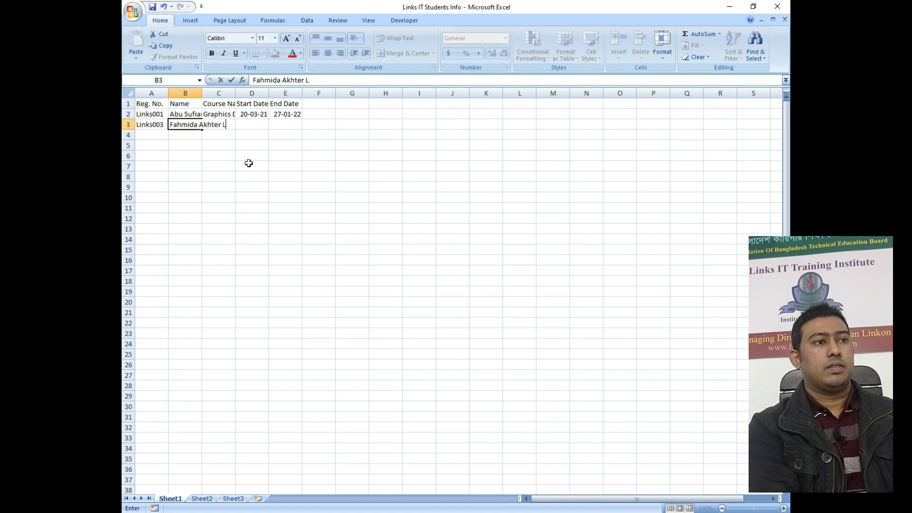
key("Tab")
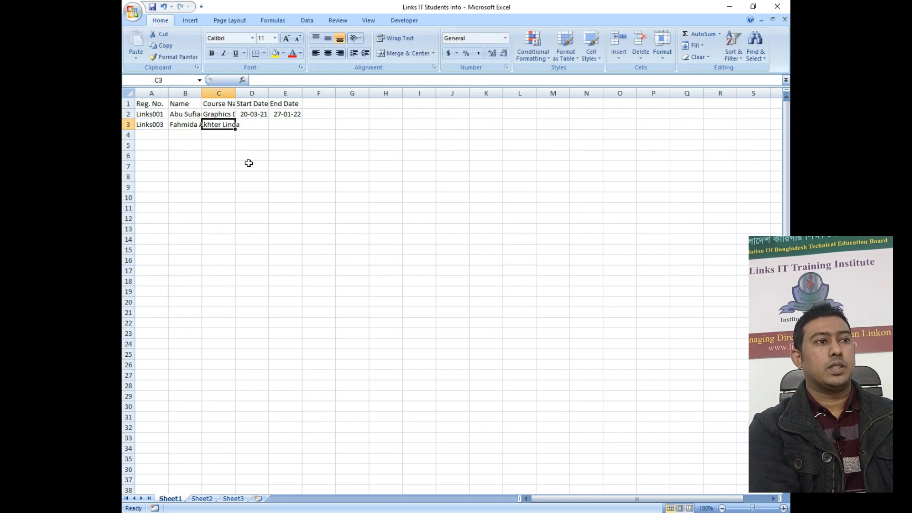
type("MS O")
key("BackSpace")
key("BackSpace")
key("BackSpace")
key("BackSpace")
key("BackSpace")
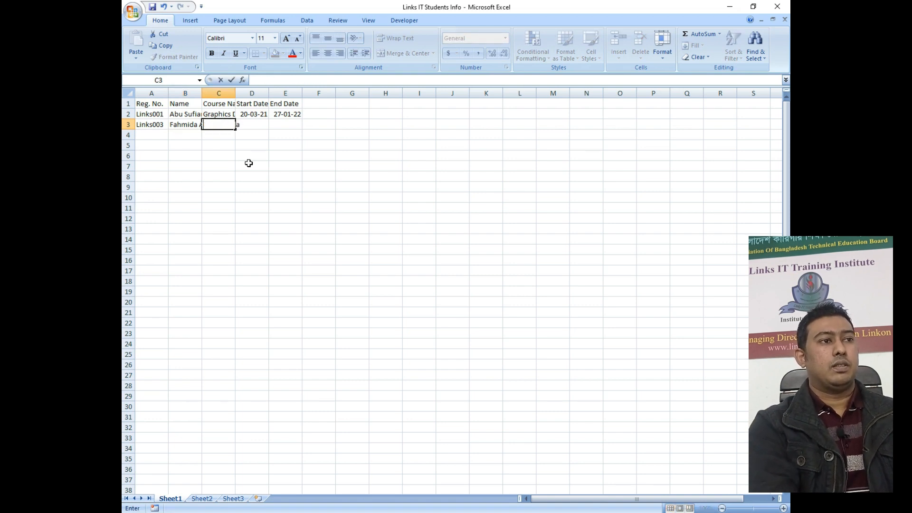
type("Office Application")
key("Tab")
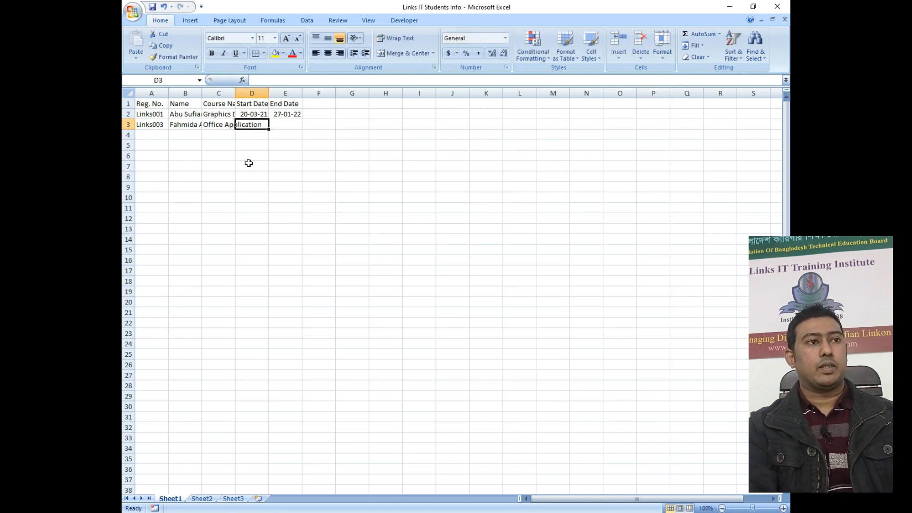
type("27-01-2022")
Correct row 3's start date to 19-06-2021 and fill its end date as 27-01-22.
key("Left")
key("Right")
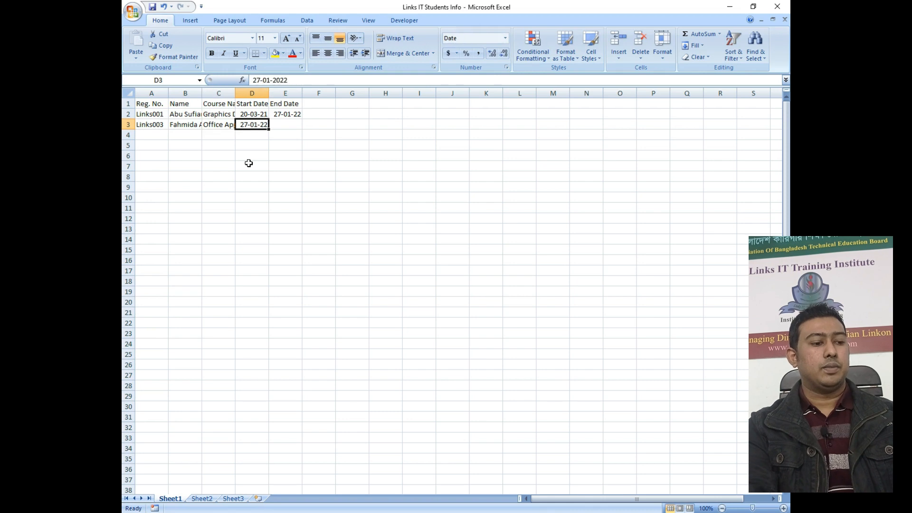
key("F2")
key("BackSpace")
key("BackSpace")
type("19")
key("BackSpace")
key("BackSpace")
type("06")
key("Right")
key("Right")
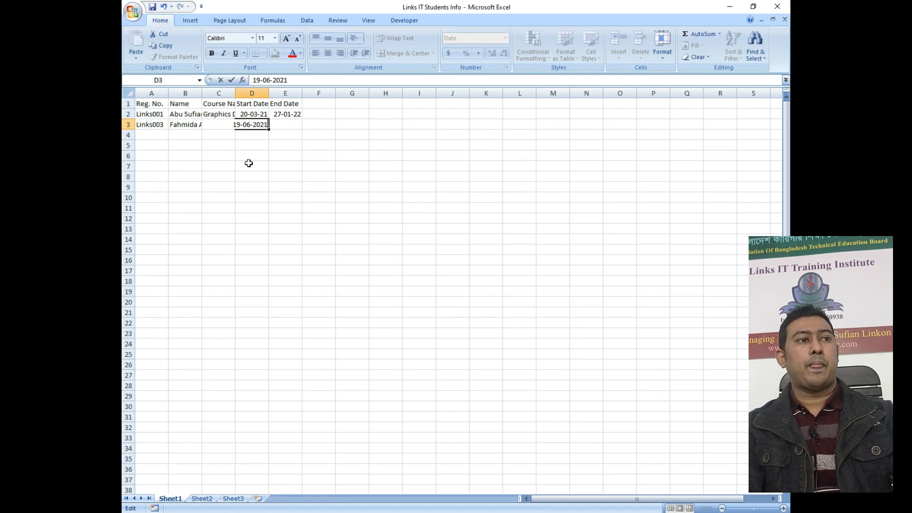
key("Tab")
key("ctrl+semicolon")
key("ctrl+s")
Change the first student's end date to 25-01-2022.
key("Up")
key("F2")
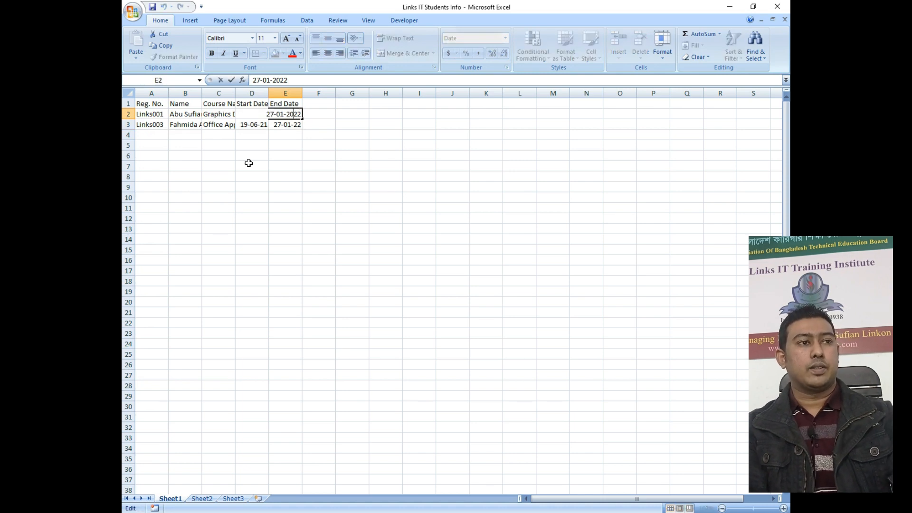
key("BackSpace")
type("54")
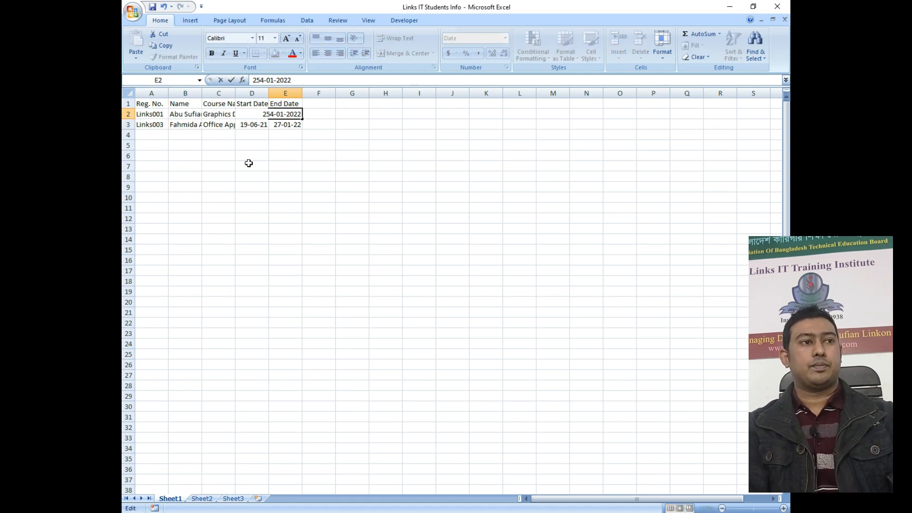
key("BackSpace")
key("Return")
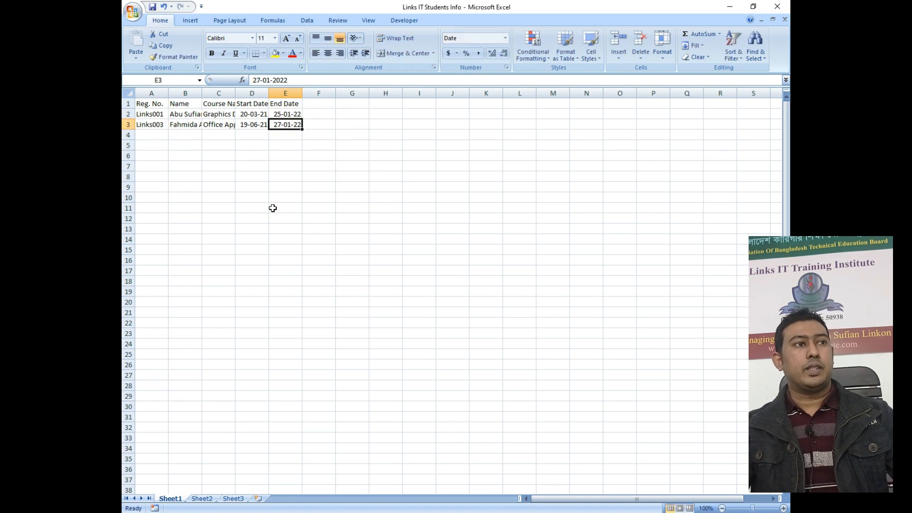
Save the Links IT Students Info workbook and close Excel.
left_click(133, 11)
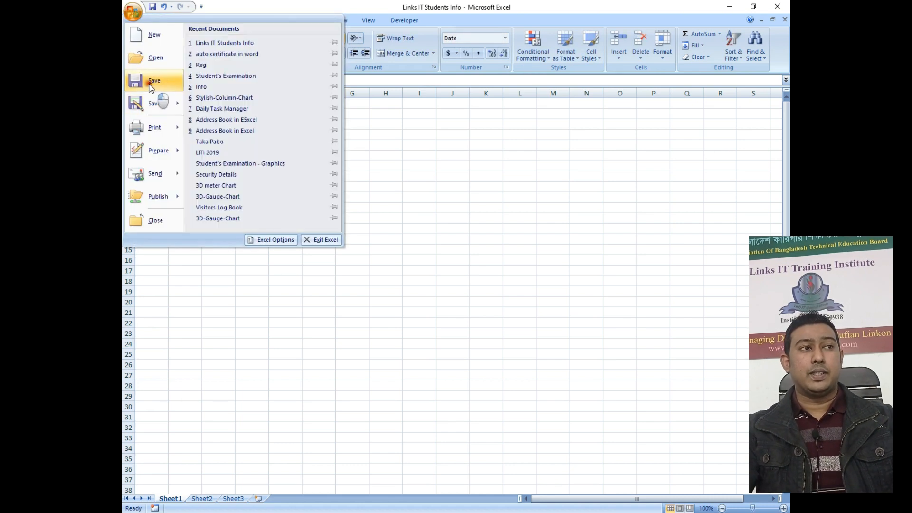
left_click(150, 84)
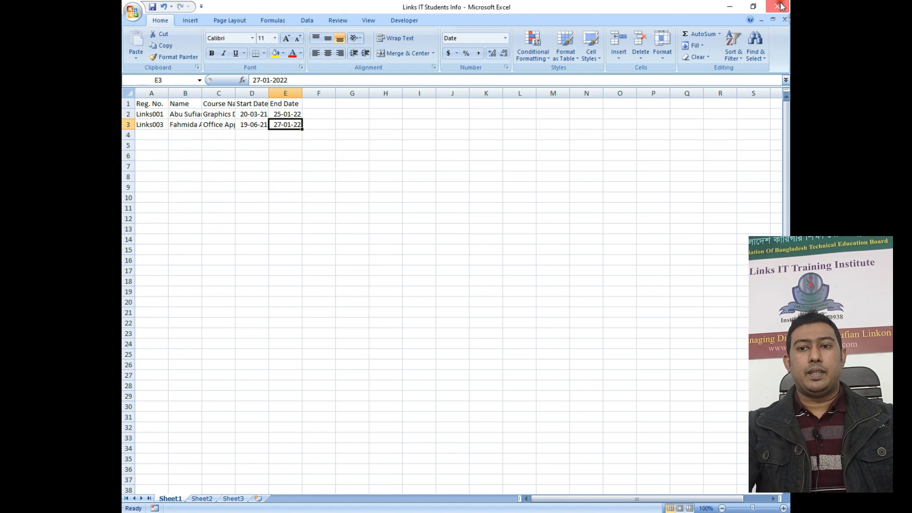
left_click(780, 6)
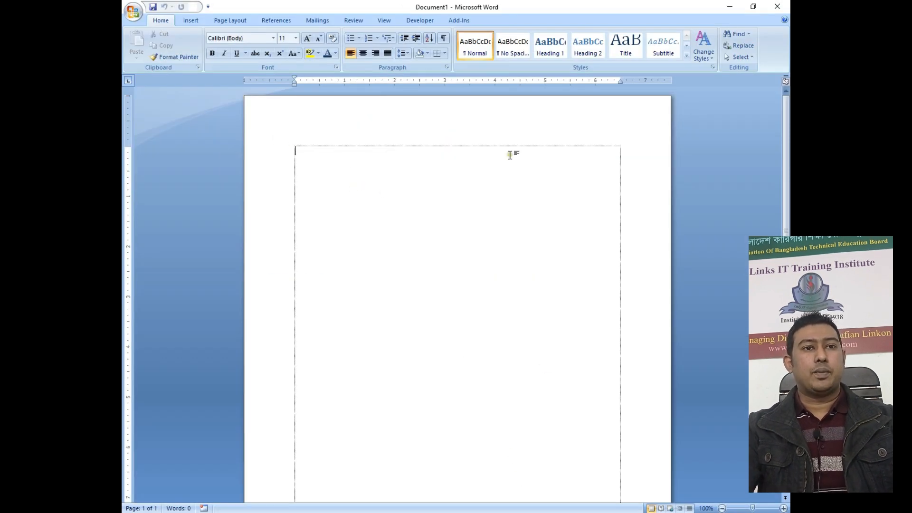
Turn off Show text boundaries in Word Options' Advanced settings.
left_click(133, 11)
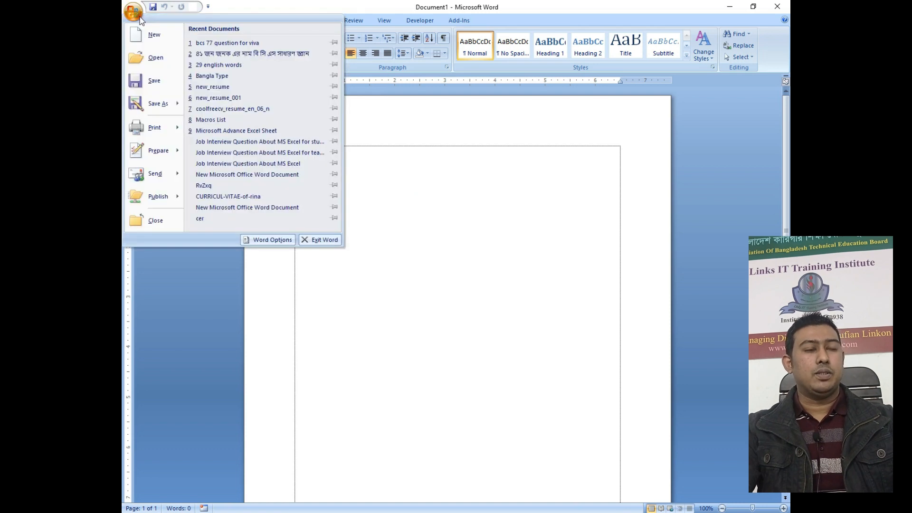
left_click(277, 240)
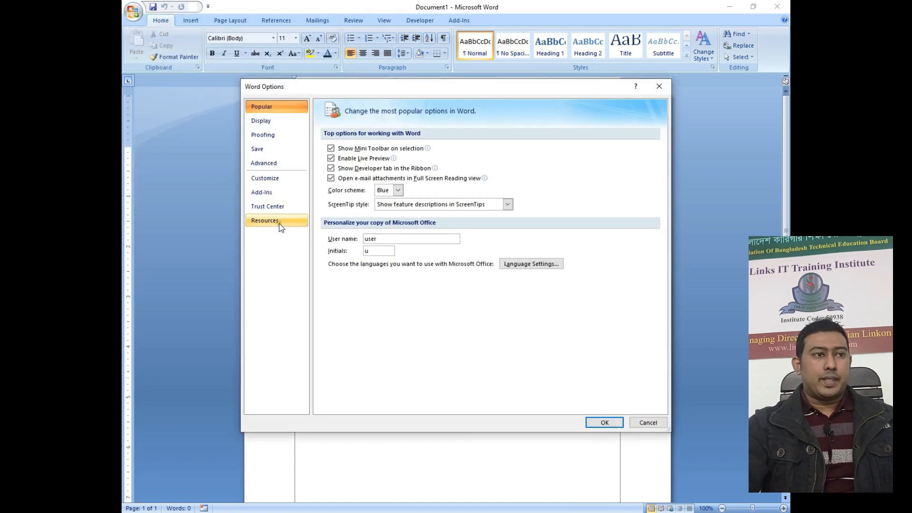
left_click(277, 164)
scroll(412, 266, "down", 6)
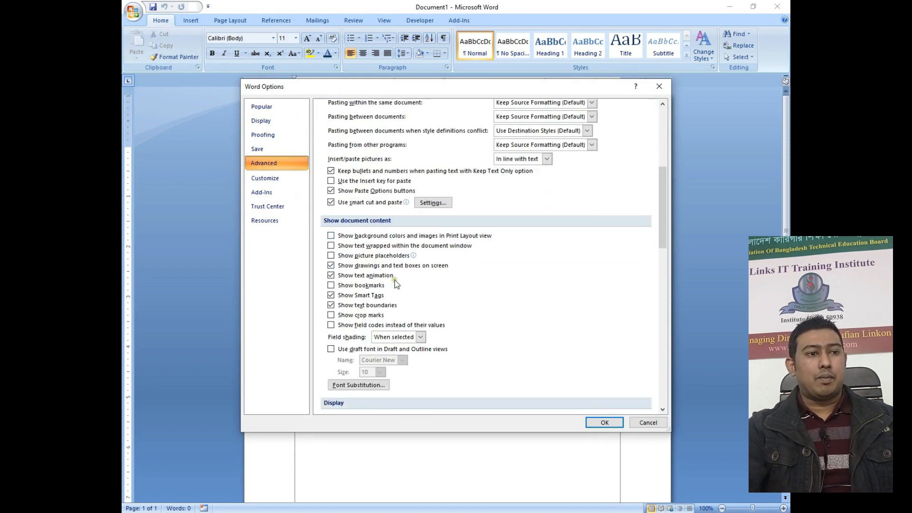
left_click(365, 306)
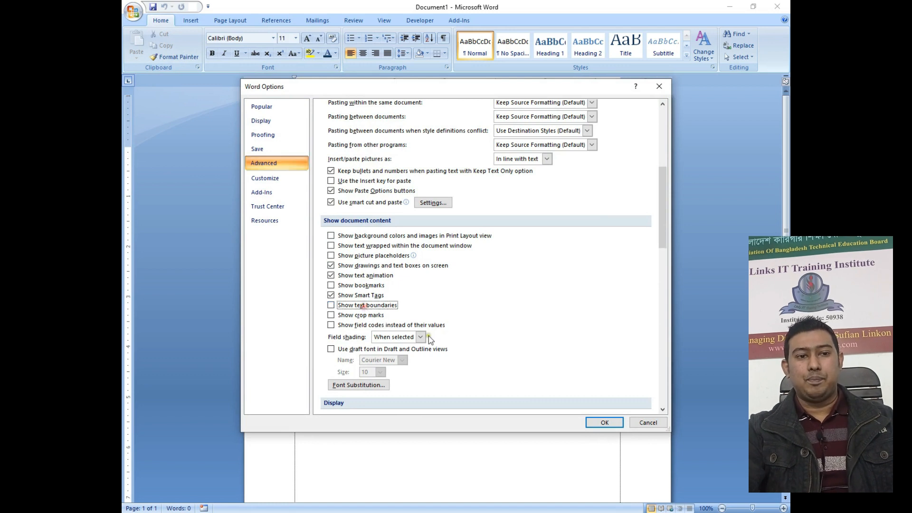
left_click(594, 424)
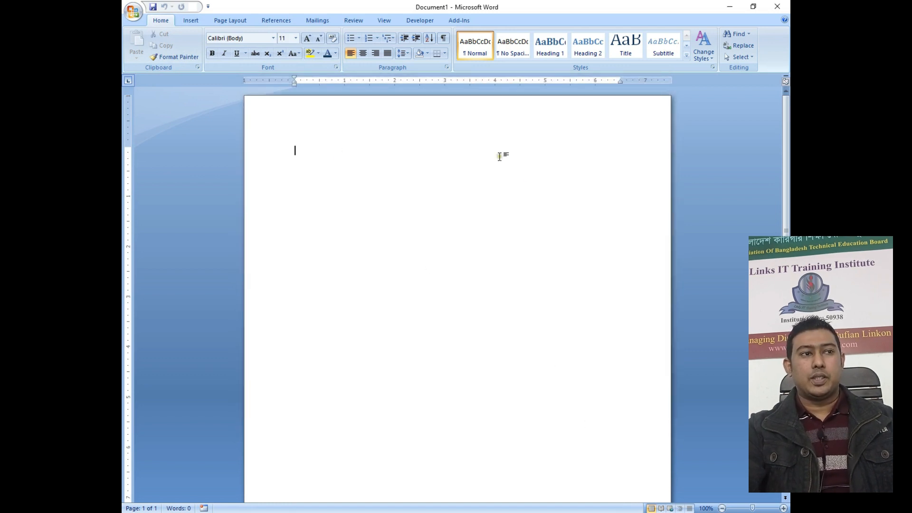
Set the page to A4 paper size in landscape orientation.
left_click(230, 21)
left_click(266, 56)
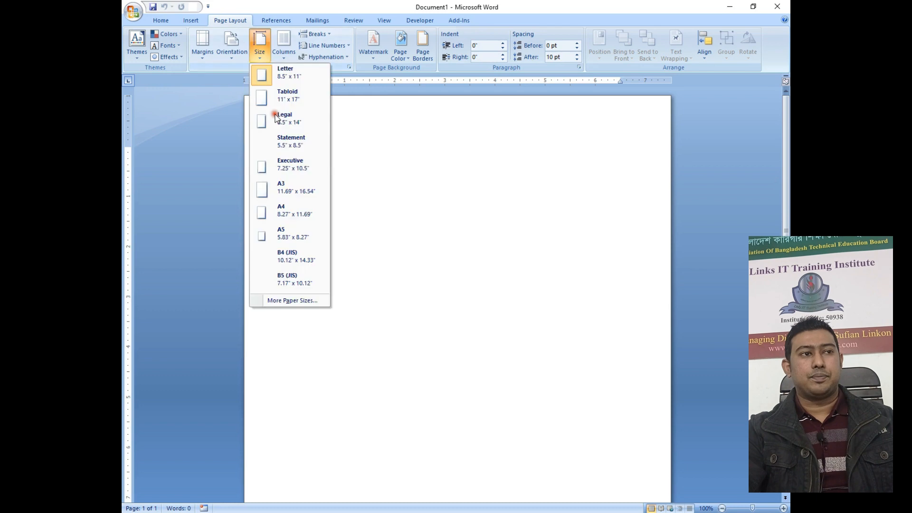
left_click(281, 211)
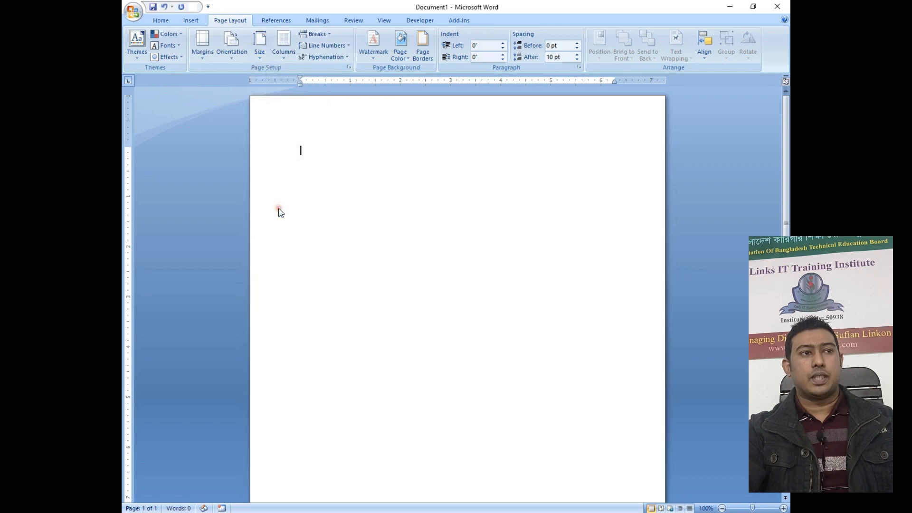
left_click(234, 56)
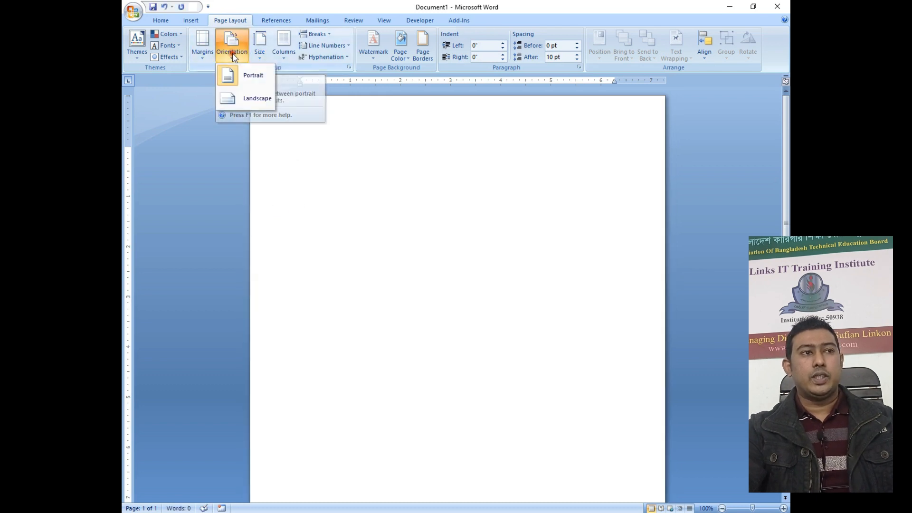
left_click(248, 104)
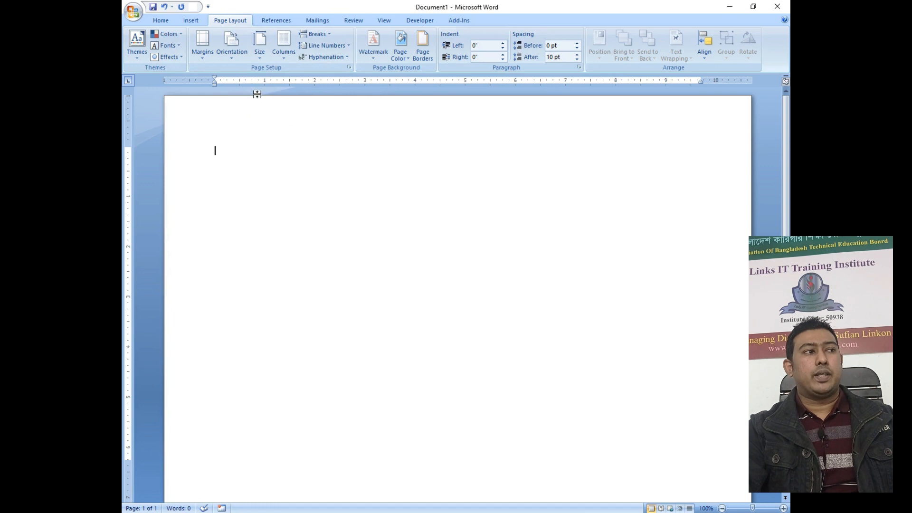
left_click(422, 52)
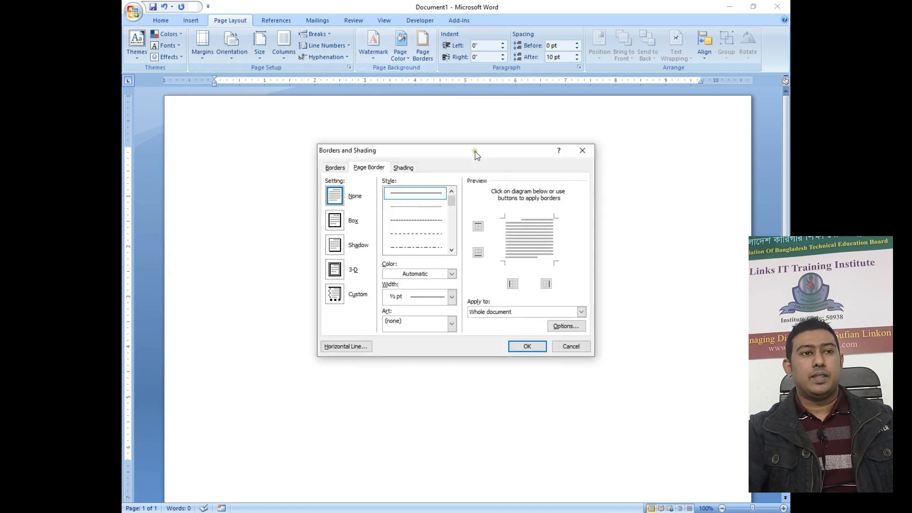
Choose a decorative art border from the Page Border Art list.
left_click(407, 322)
scroll(413, 338, "down", 2)
left_click_drag(453, 348, 456, 395)
scroll(417, 356, "up", 2)
scroll(417, 355, "up", 1)
scroll(417, 355, "down", 2)
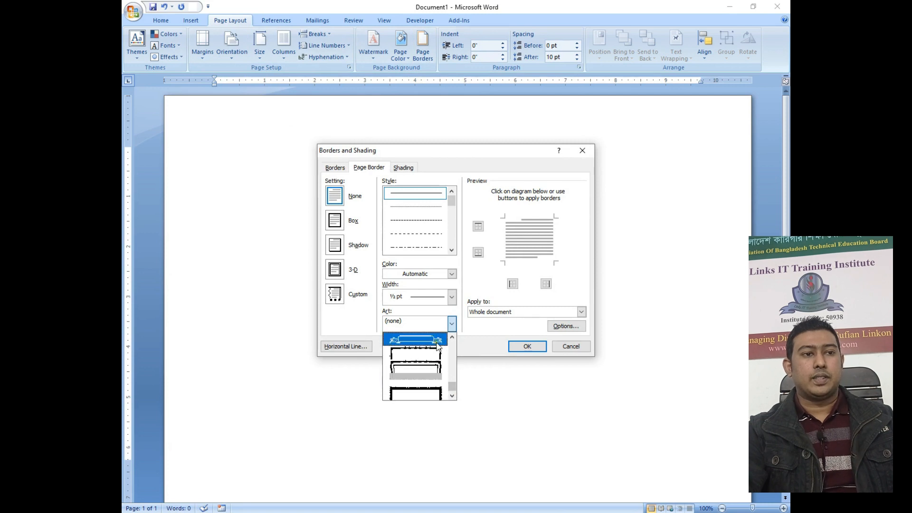
left_click(428, 354)
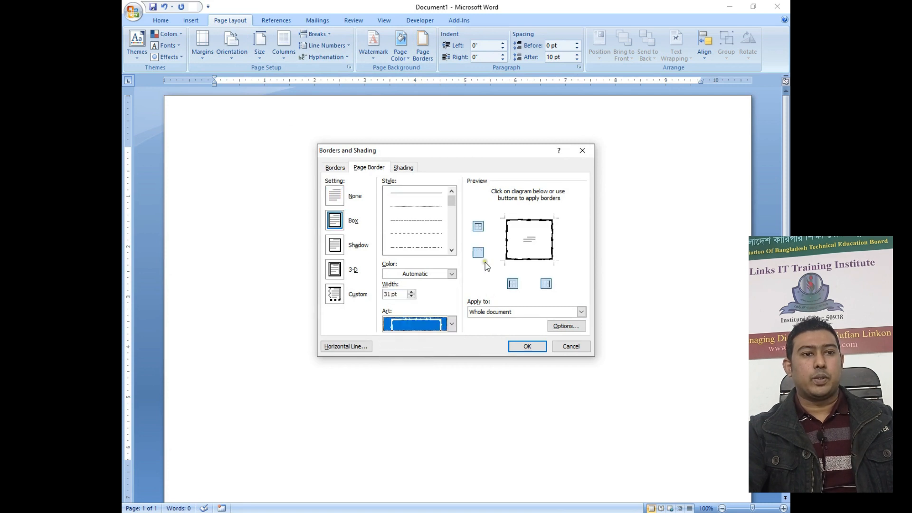
Set the top, bottom, left and right border margins to 0 pt and apply the border.
left_click(565, 326)
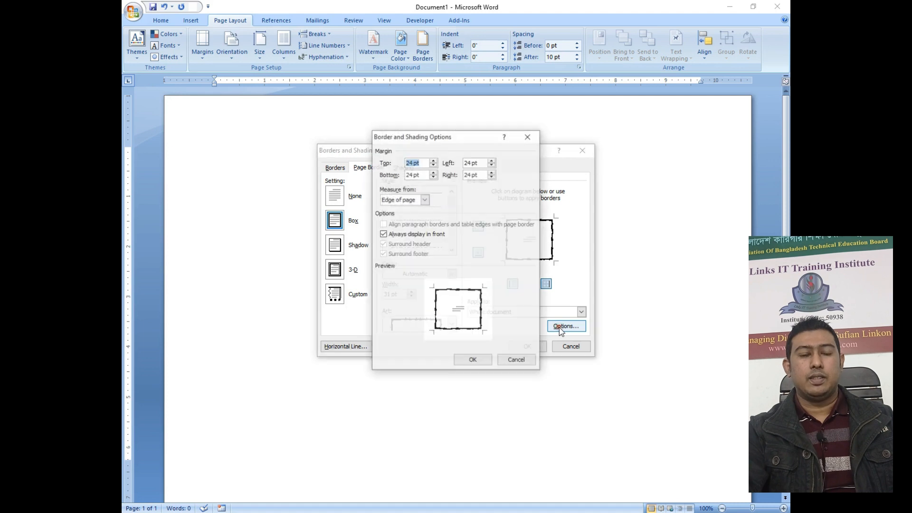
left_click(408, 162)
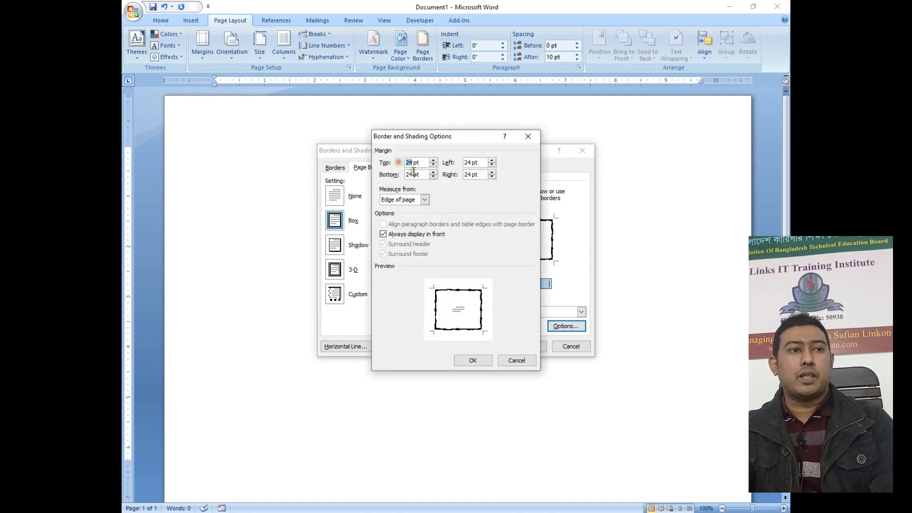
key("BackSpace")
key("BackSpace")
type("0")
left_click(415, 176)
key("BackSpace")
key("BackSpace")
key("BackSpace")
type("0")
left_click(471, 163)
key("BackSpace")
key("BackSpace")
type("0")
left_click(473, 175)
key("BackSpace")
key("BackSpace")
key("BackSpace")
type("0")
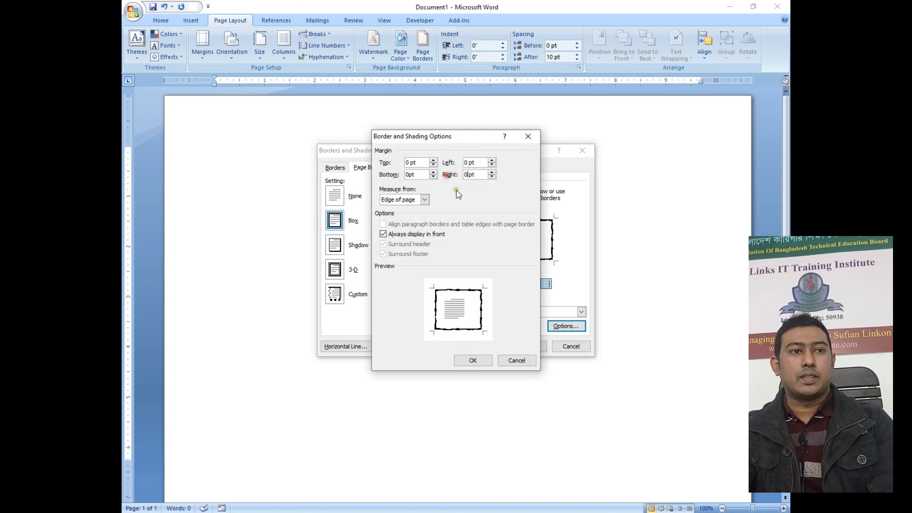
left_click(472, 360)
left_click(526, 347)
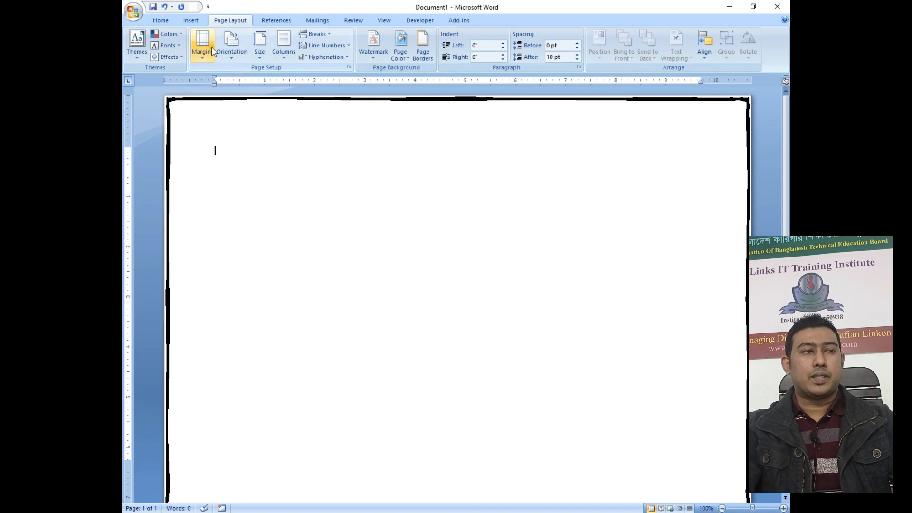
Insert the Links IT Training Institute logo picture and shrink it to about 3.5 inches wide.
left_click(191, 20)
left_click(235, 41)
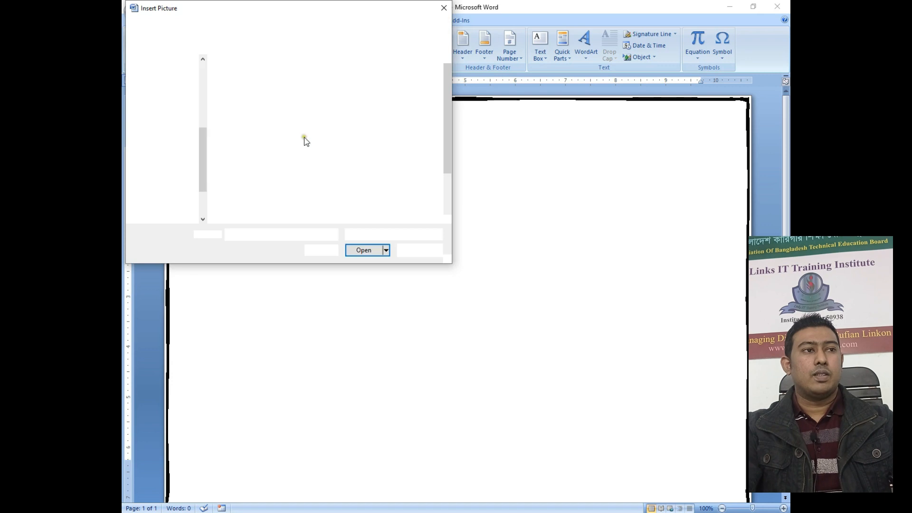
left_click(447, 152)
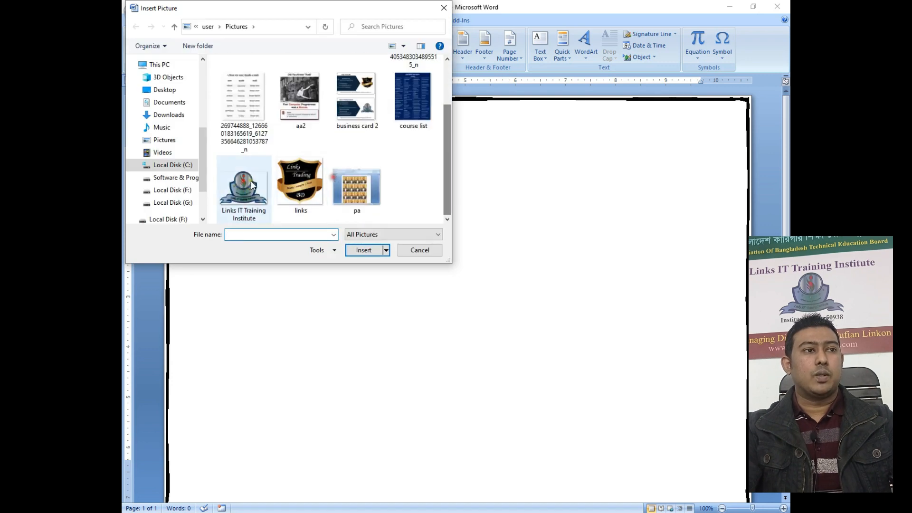
left_click(233, 185)
left_click(366, 250)
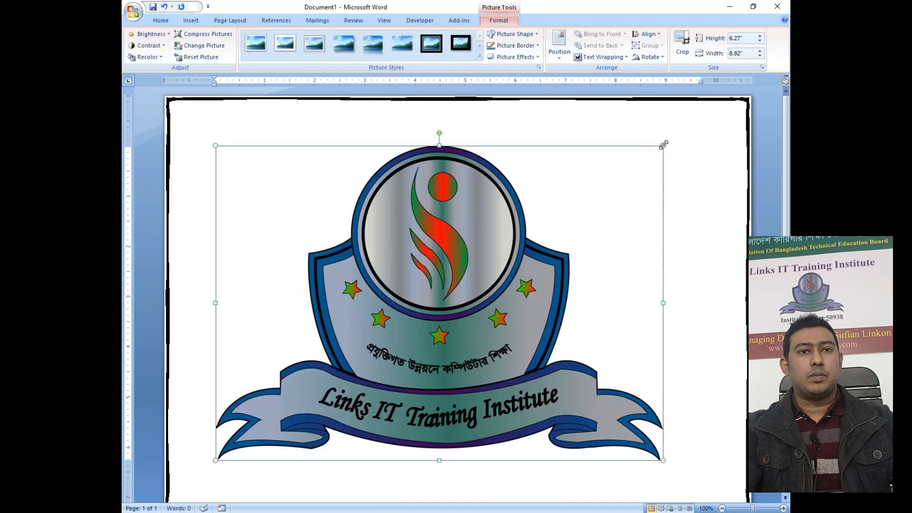
left_click_drag(638, 167, 371, 324)
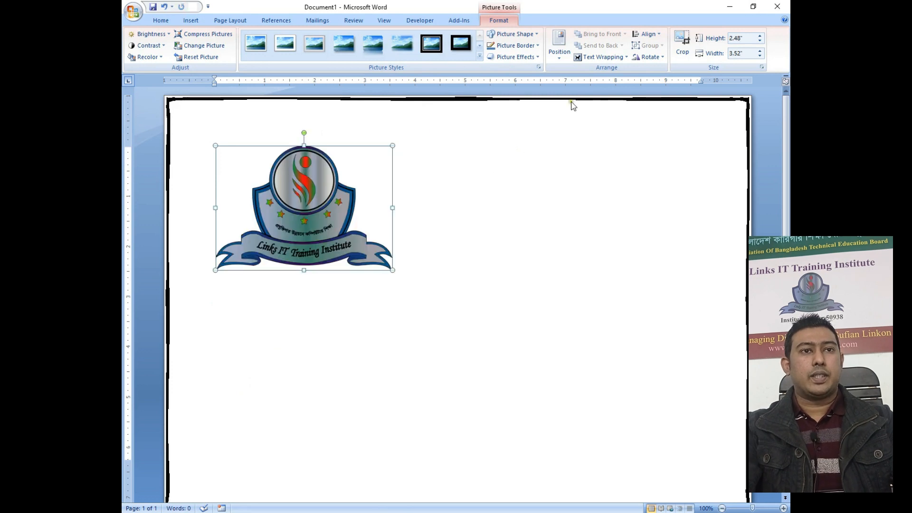
Place the logo behind text in the top-left corner, resized to 1.34" by 1.91".
left_click(595, 58)
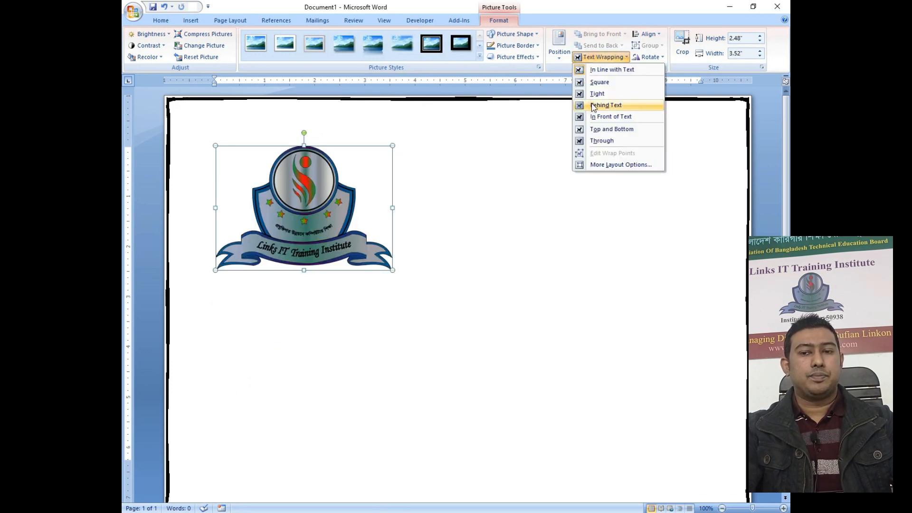
left_click(594, 105)
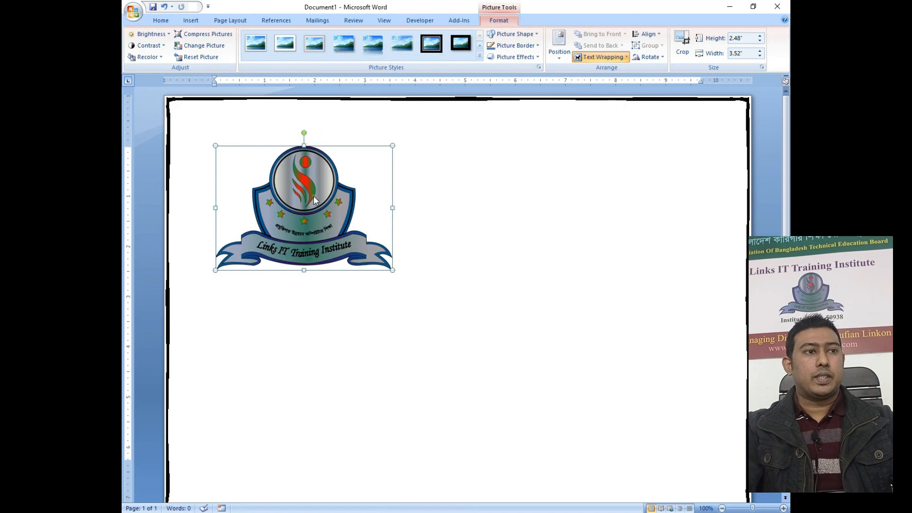
left_click_drag(319, 207, 398, 265)
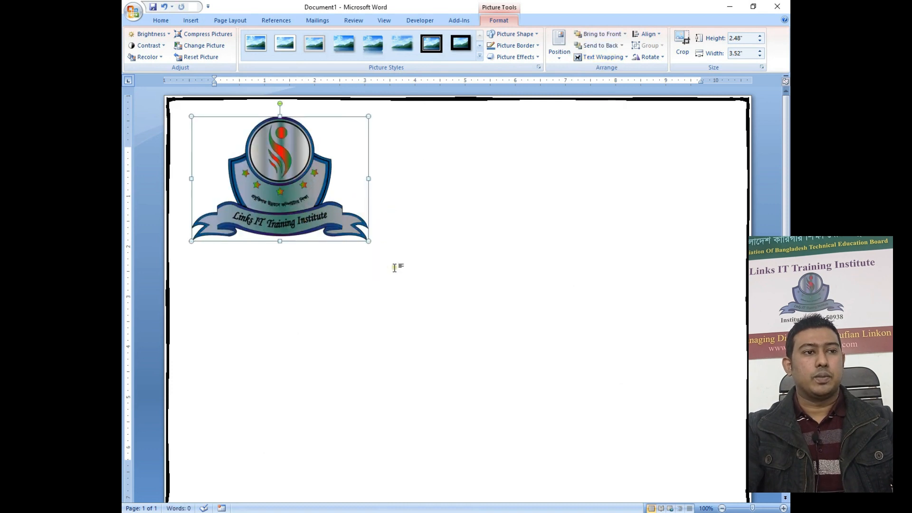
mouse_move(288, 179)
left_mouse_down()
mouse_move(246, 149)
mouse_move(322, 185)
mouse_move(296, 167)
left_mouse_up()
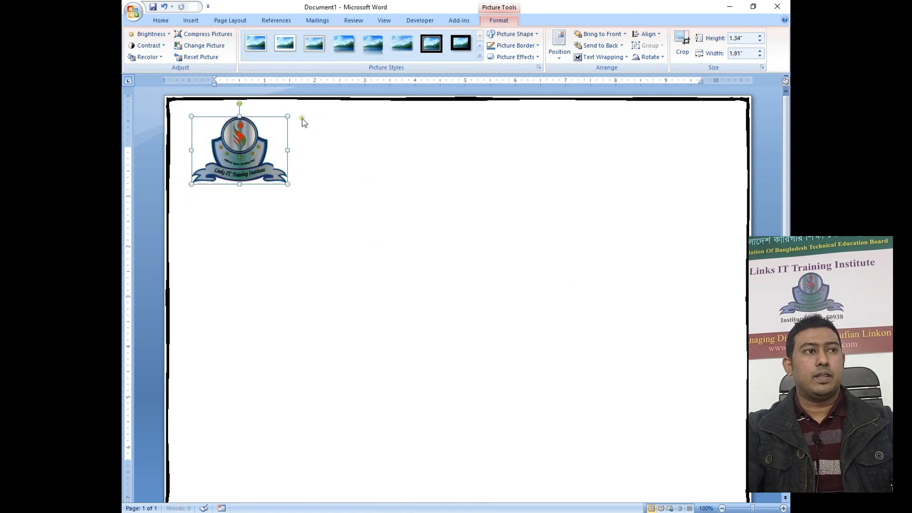
left_click(192, 20)
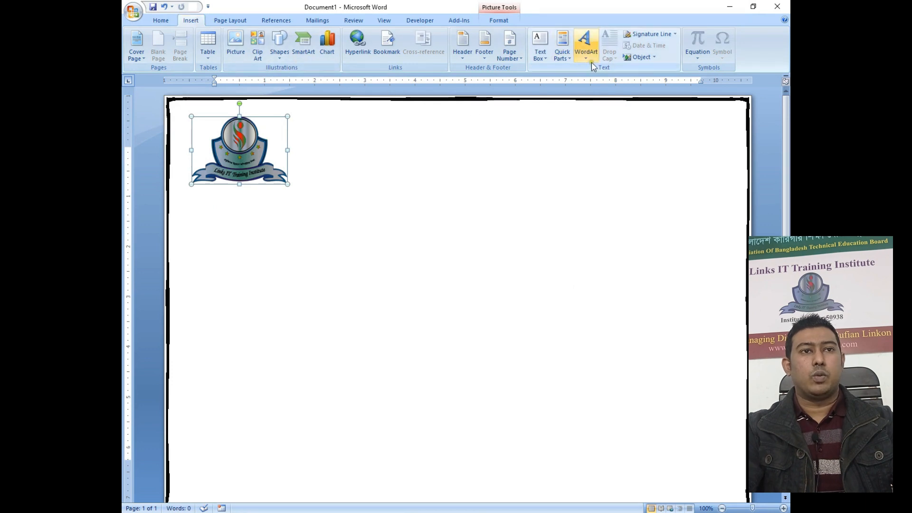
Insert a plain first-style WordArt reading 'Links IT Training' in Arial Black 36.
left_click(585, 46)
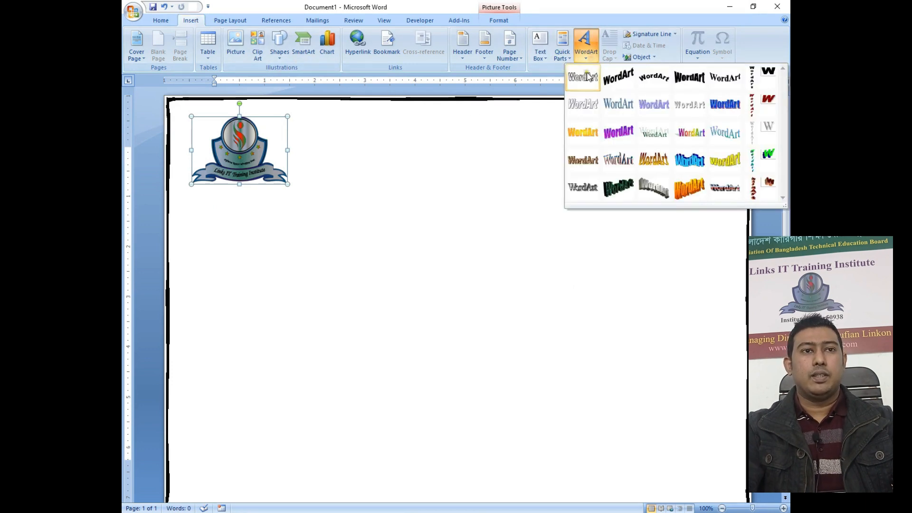
left_click(583, 78)
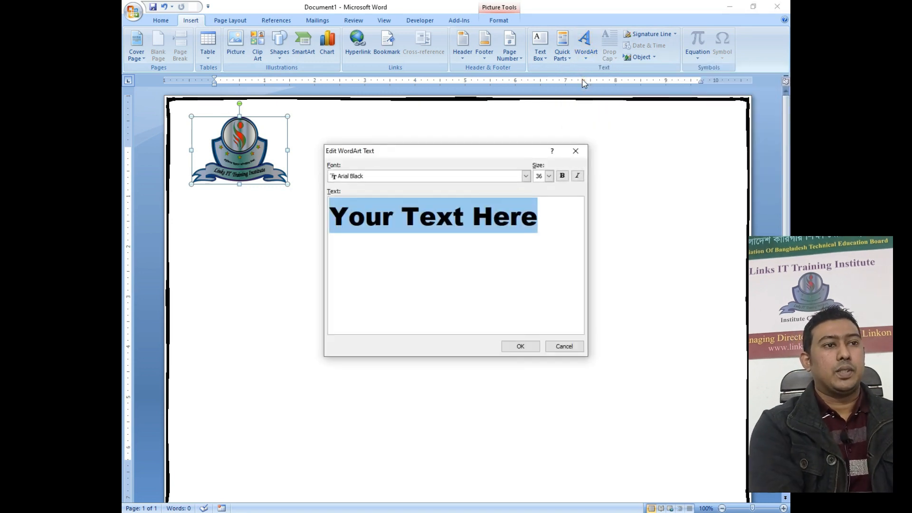
type("Links IT Traini")
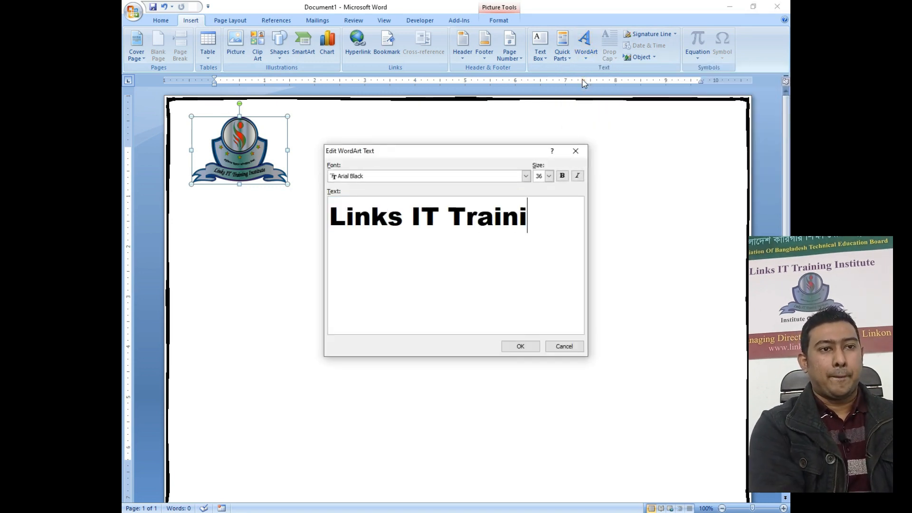